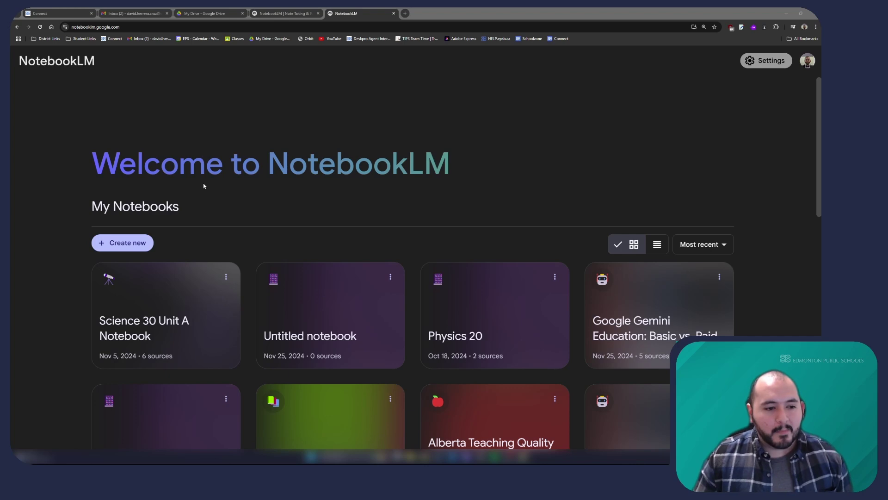
Step: Create a new Untitled notebook, skip adding sources, and go back to the My Notebooks home page
left_click(130, 245)
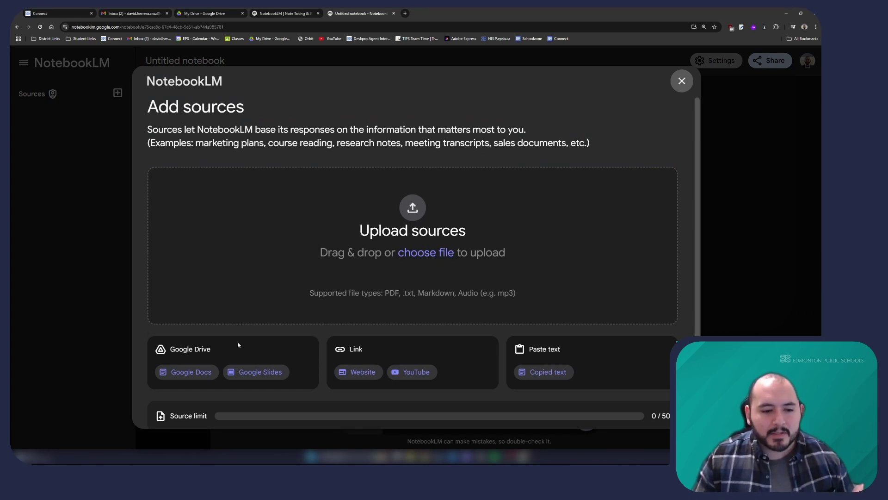
scroll(416, 231, "down", 1)
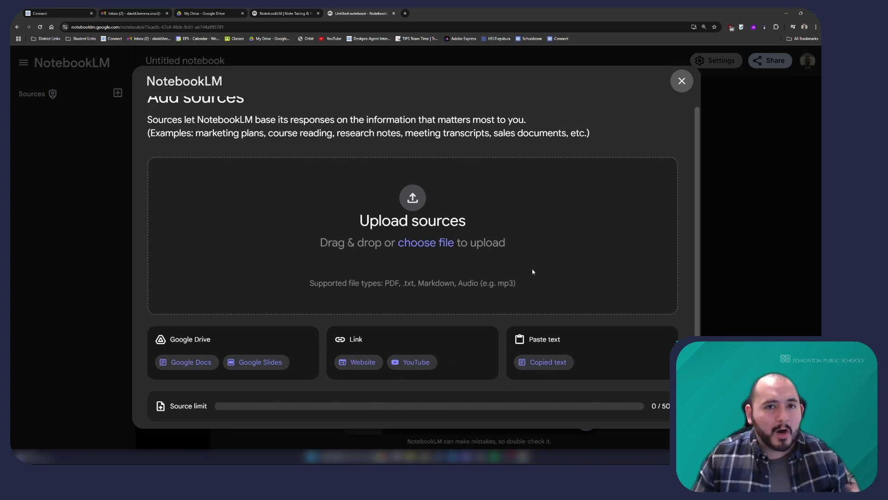
left_click(682, 81)
left_click(85, 65)
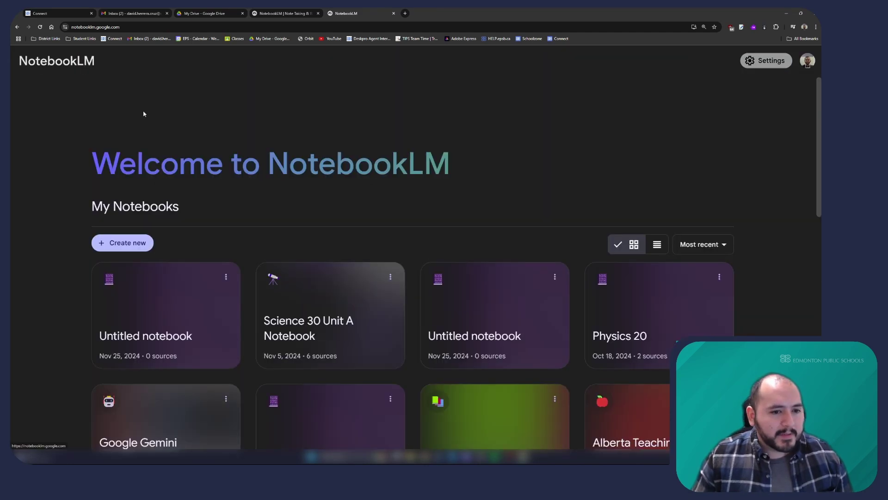
Step: Open Science 30 Unit A Notebook and preview the Topic 1 Gravitational Fields and Topic 2 Electric and Magnetic Fields guides
scroll(432, 195, "down", 2)
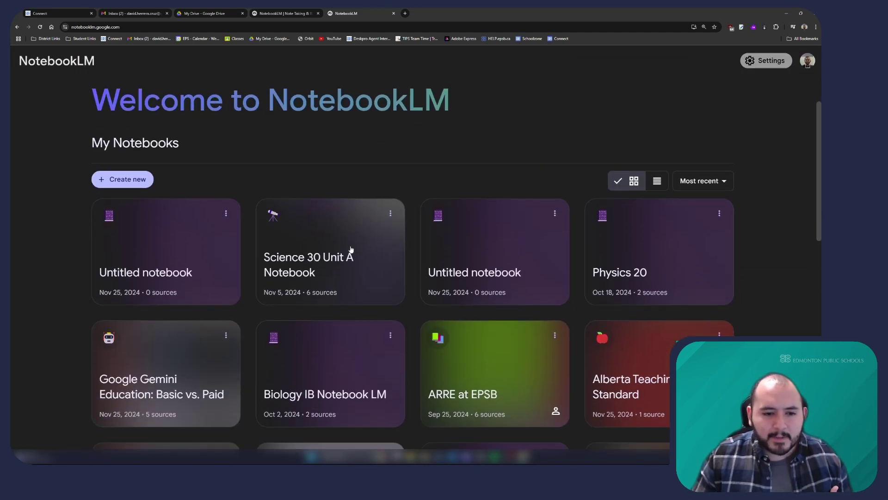
left_click(350, 246)
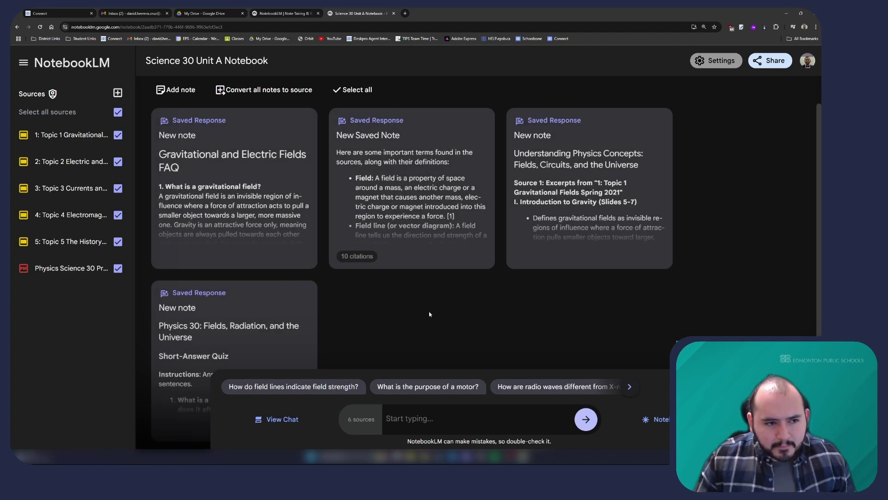
left_click(64, 135)
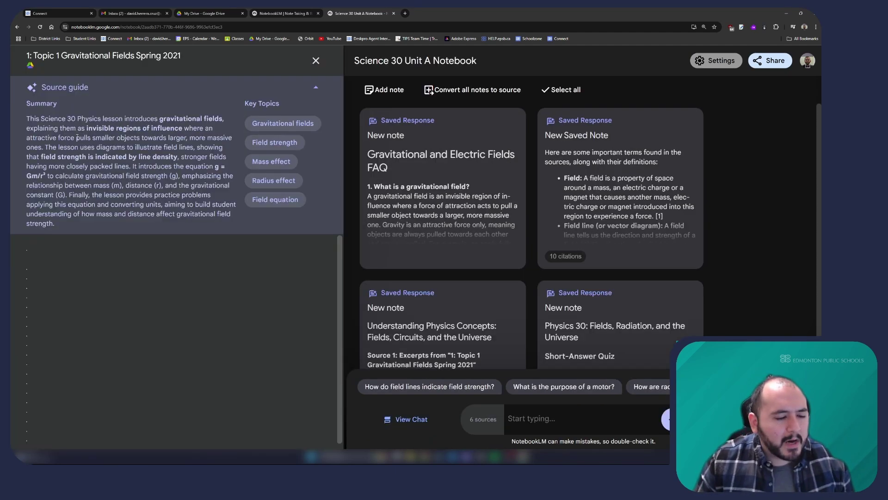
scroll(231, 301, "down", 5)
scroll(212, 355, "up", 5)
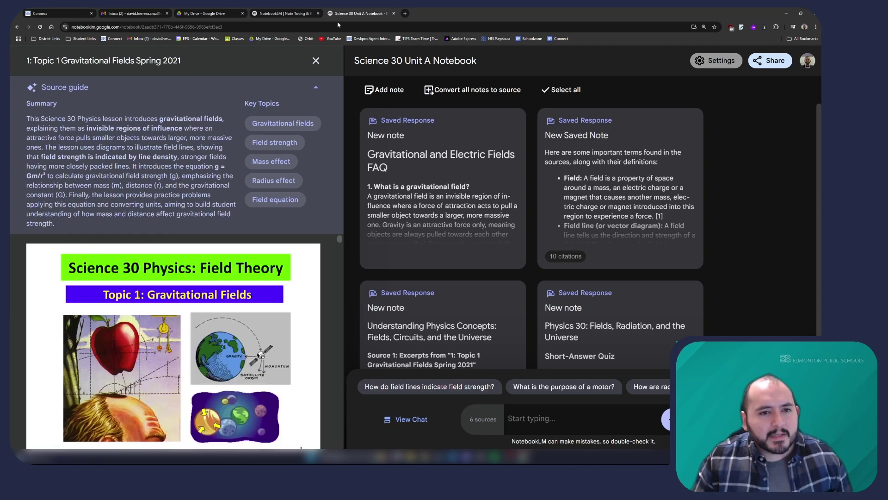
left_click(316, 61)
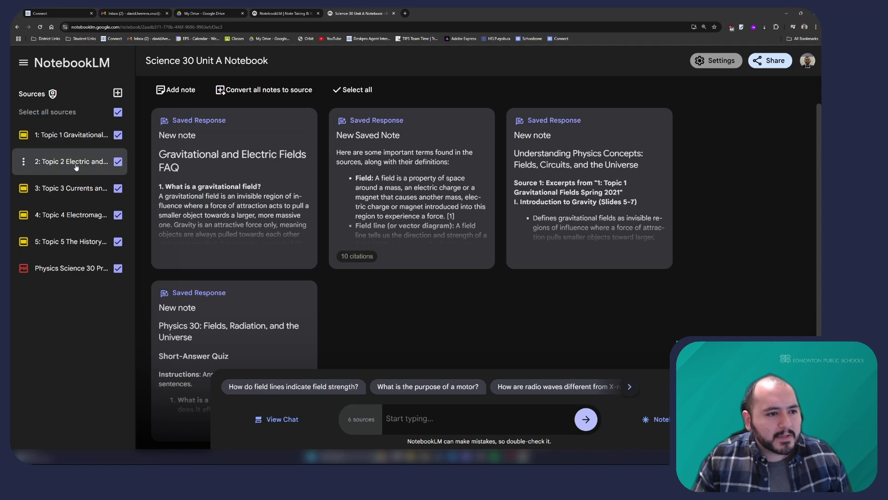
left_click(78, 167)
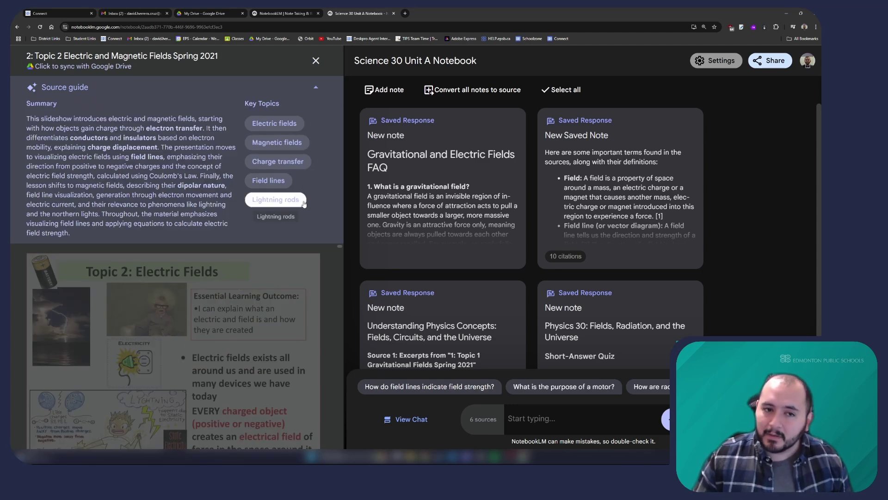
left_click(317, 59)
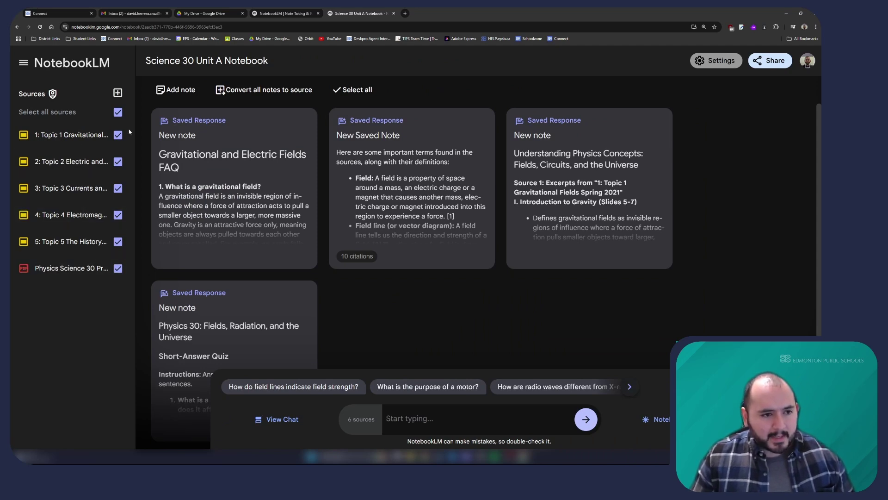
Step: Toggle source selection so all six sources stay included, then bring up the Notebook guide
left_click(119, 113)
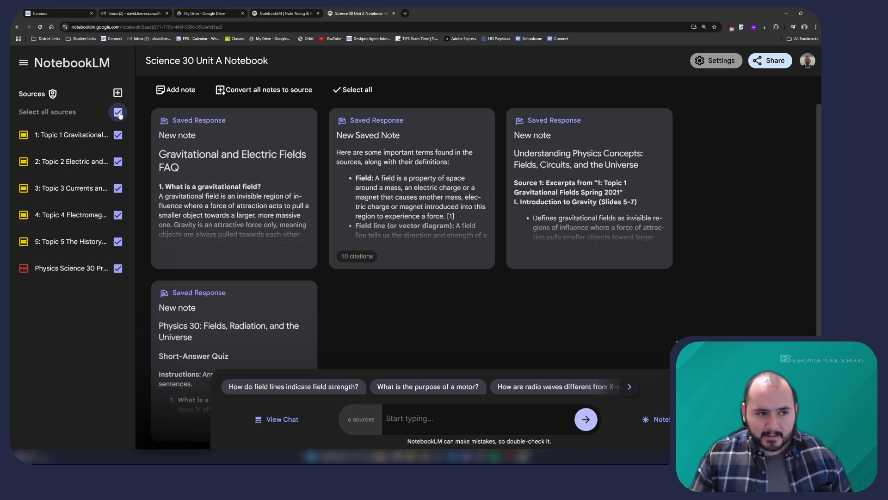
left_click(123, 136)
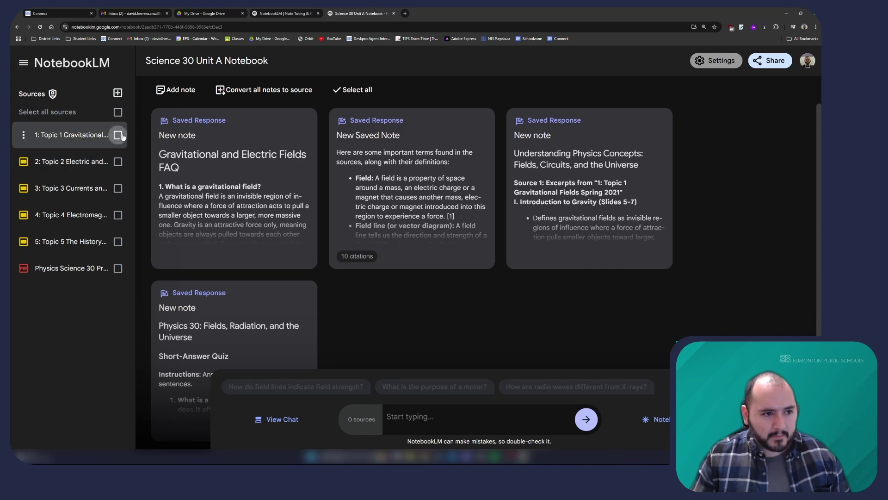
left_click(119, 139)
left_click(119, 113)
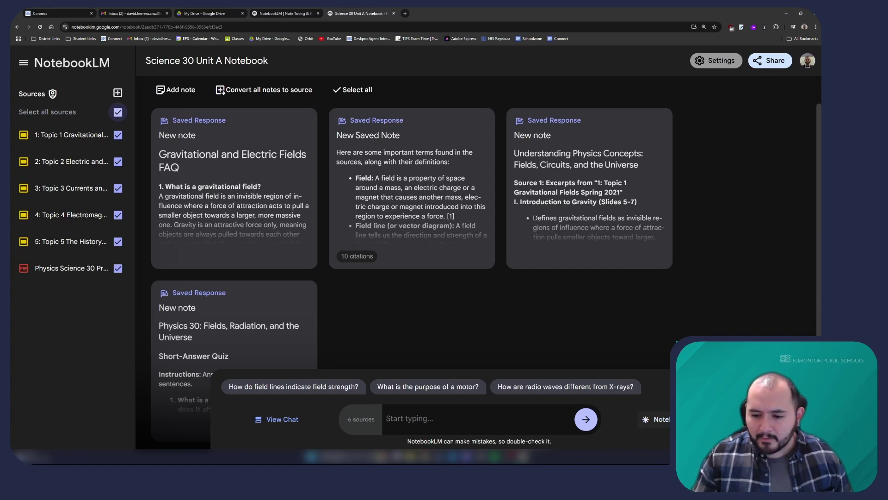
left_click(653, 420)
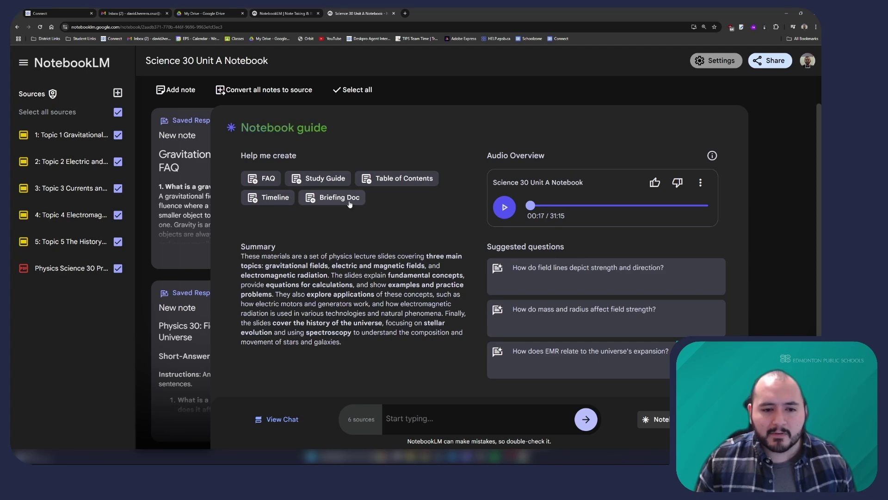
Step: Generate a Study guide note from the sources and open it
left_click(334, 179)
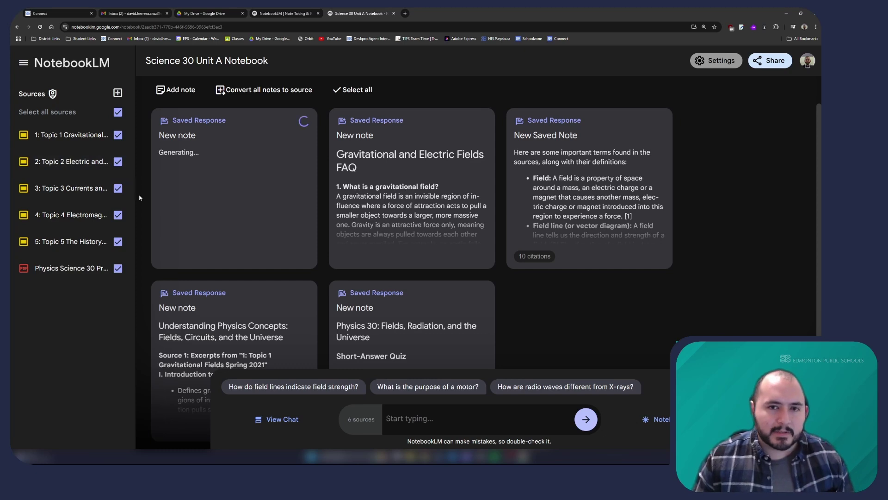
left_click(165, 186)
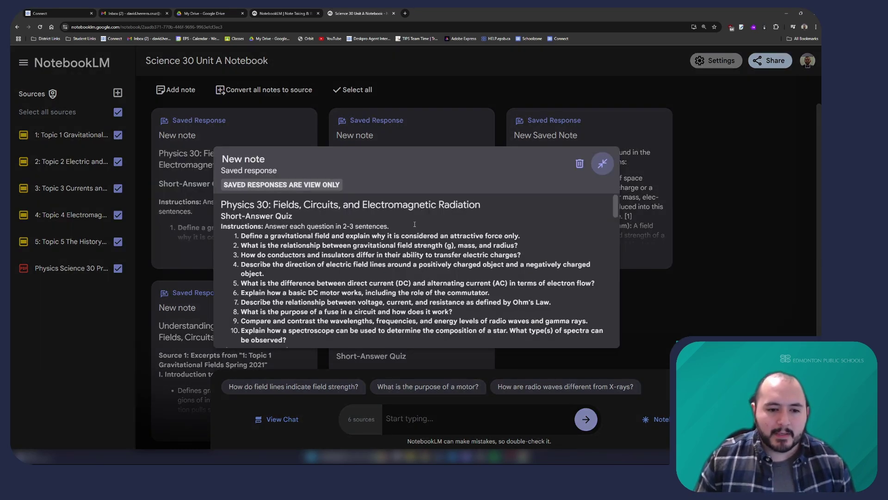
scroll(354, 248, "down", 2)
scroll(278, 243, "up", 2)
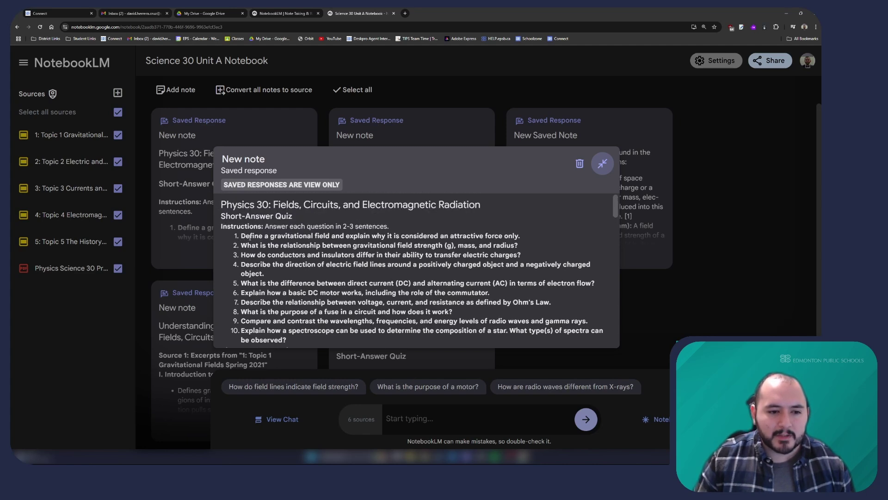
Step: Select and review the quiz questions in the study guide note
left_click_drag(251, 233, 324, 344)
scroll(314, 256, "up", 2)
scroll(314, 256, "up", 2)
left_click(303, 259)
scroll(297, 262, "down", 3)
scroll(289, 259, "down", 1)
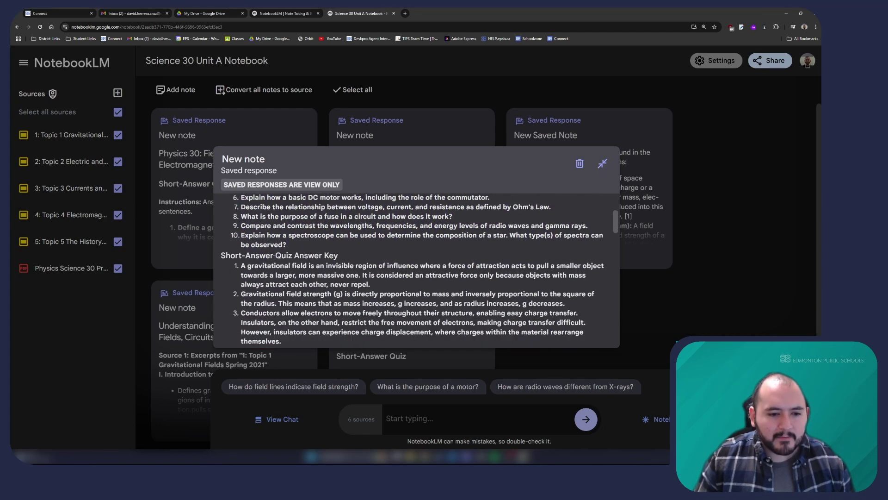
scroll(240, 264, "down", 6)
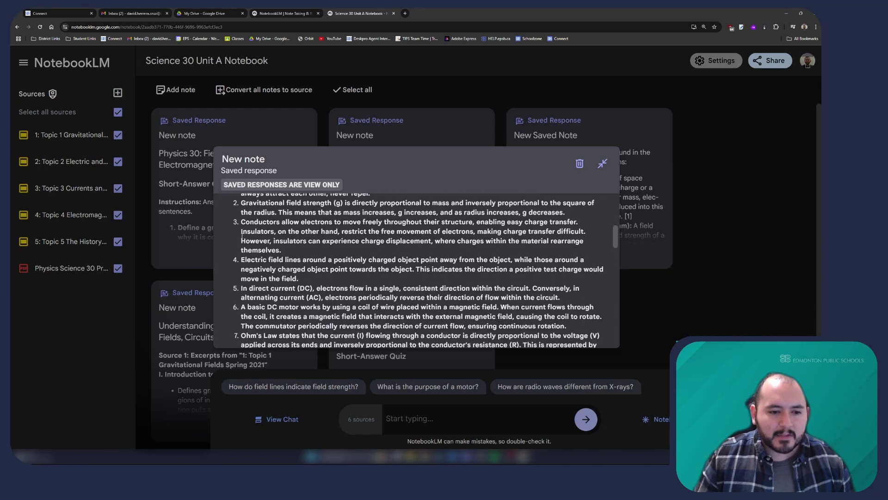
scroll(320, 282, "down", 5)
scroll(286, 295, "up", 4)
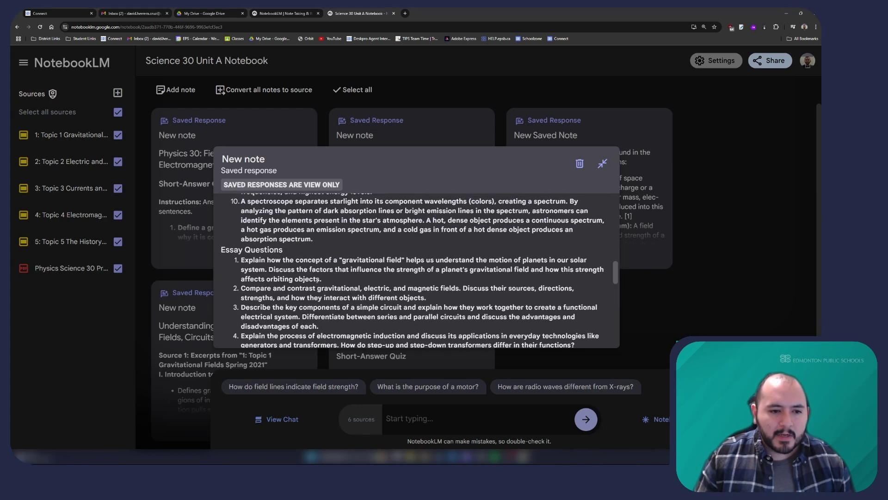
scroll(269, 269, "down", 3)
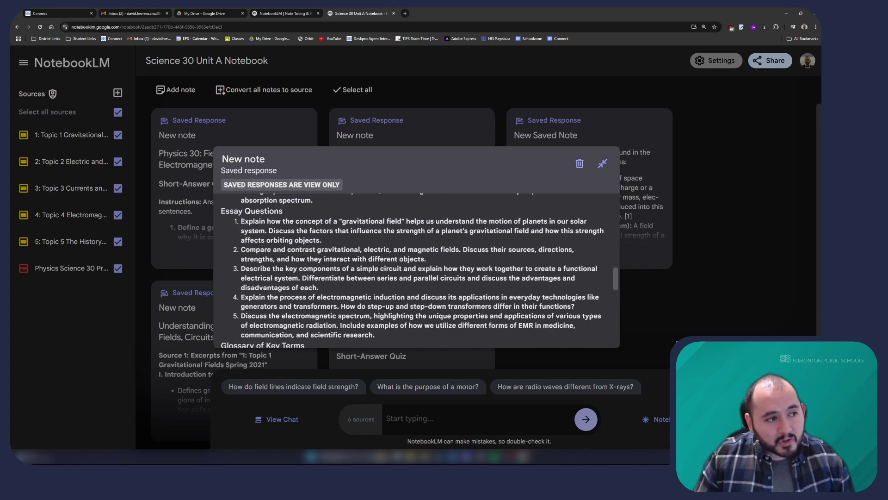
Step: Read from essay question 1 down to the Glossary of Key Terms, then collapse the note
left_click_drag(241, 221, 284, 250)
scroll(319, 287, "down", 2)
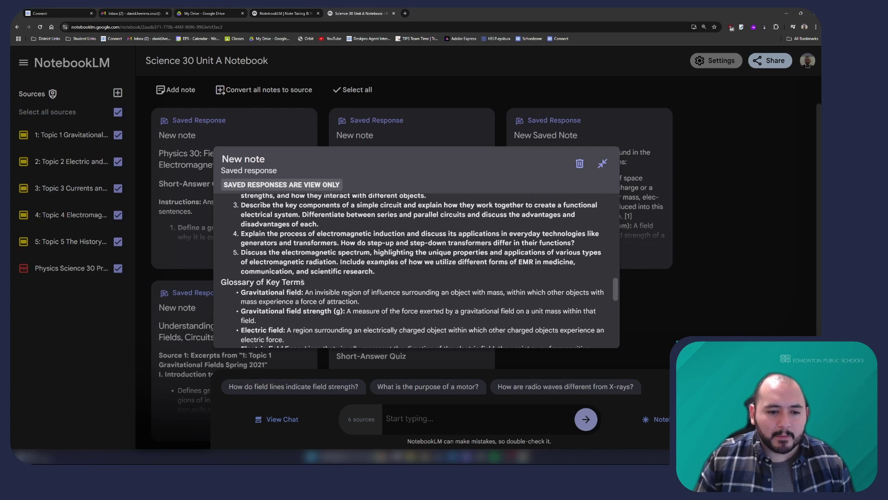
scroll(260, 291, "down", 1)
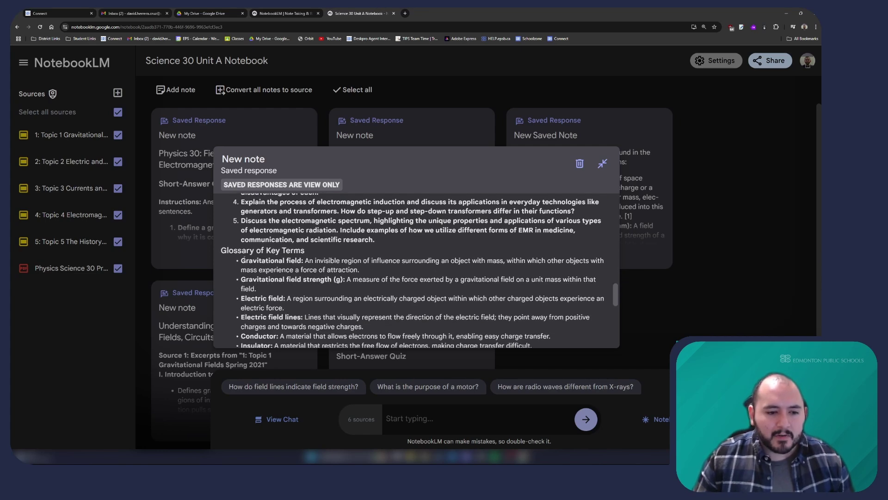
scroll(278, 272, "down", 10)
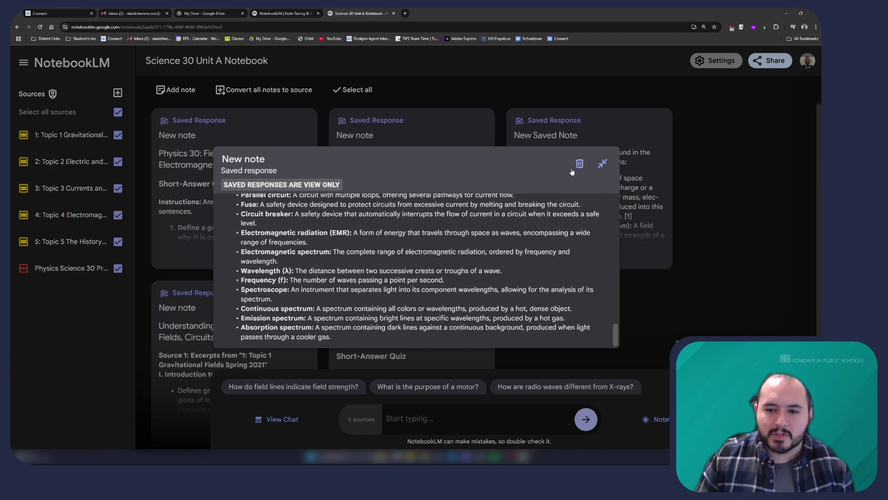
left_click(602, 164)
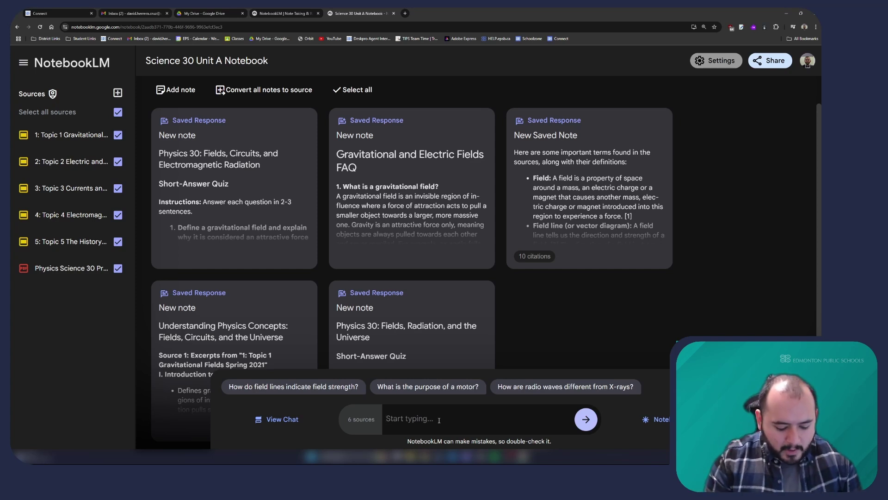
Step: Ask the chat 'What is a gravitational field?' and read the cited answer
type("What is a gra")
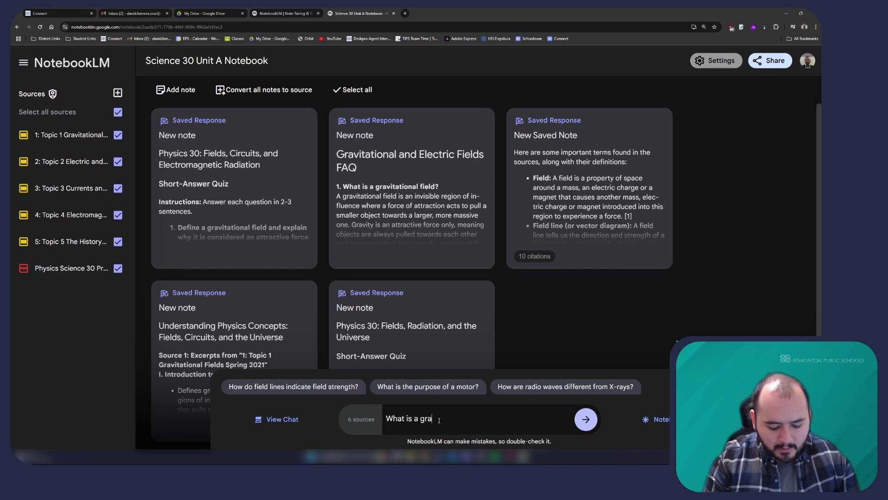
type("vitational field?")
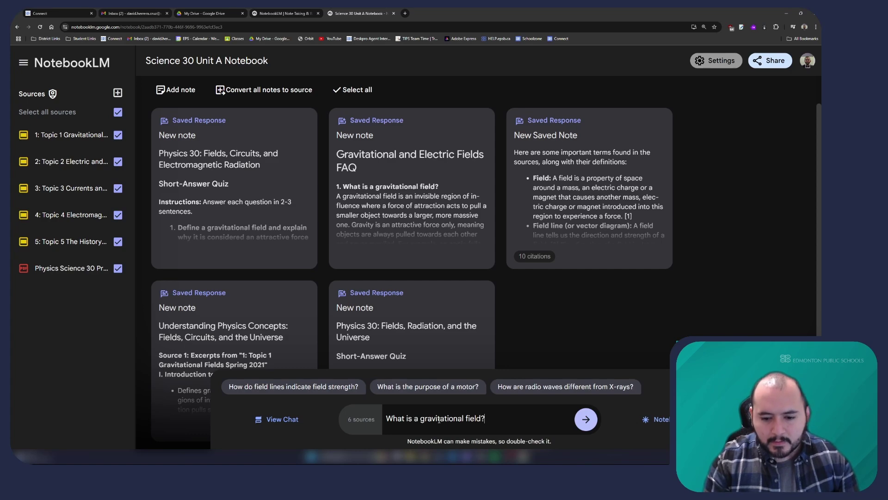
key("Return")
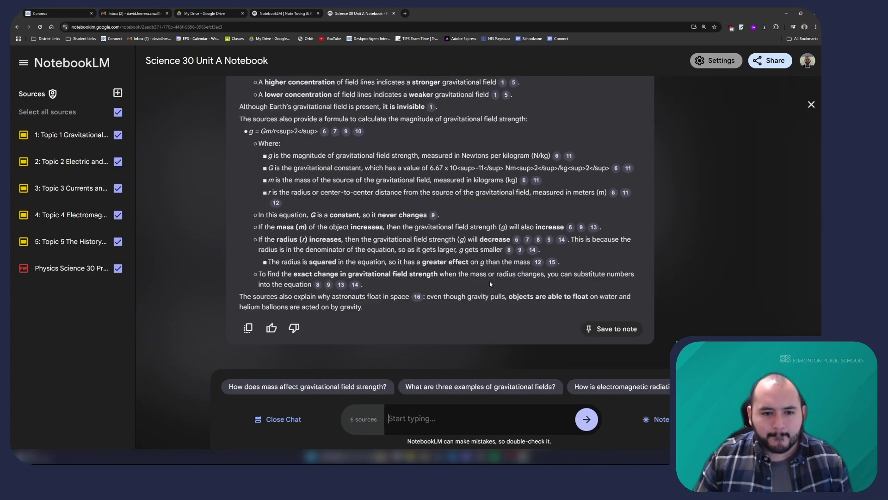
scroll(463, 286, "up", 8)
scroll(460, 269, "down", 3)
scroll(458, 261, "up", 1)
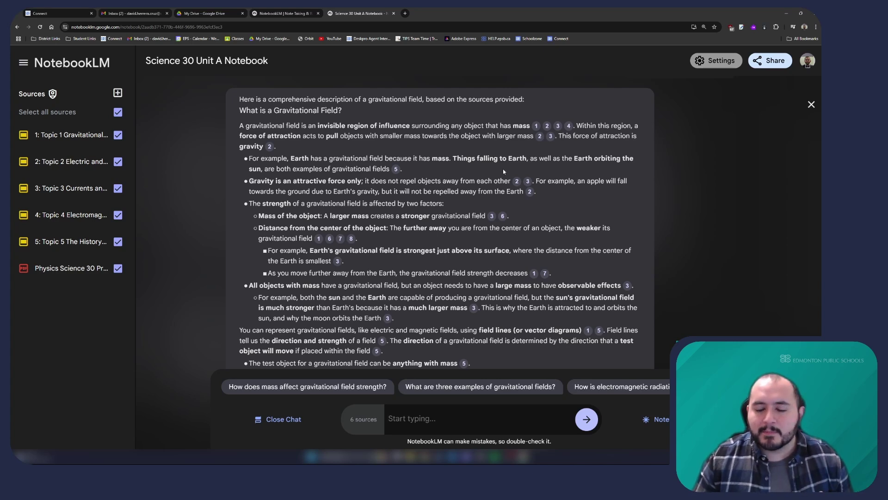
mouse_move(537, 126)
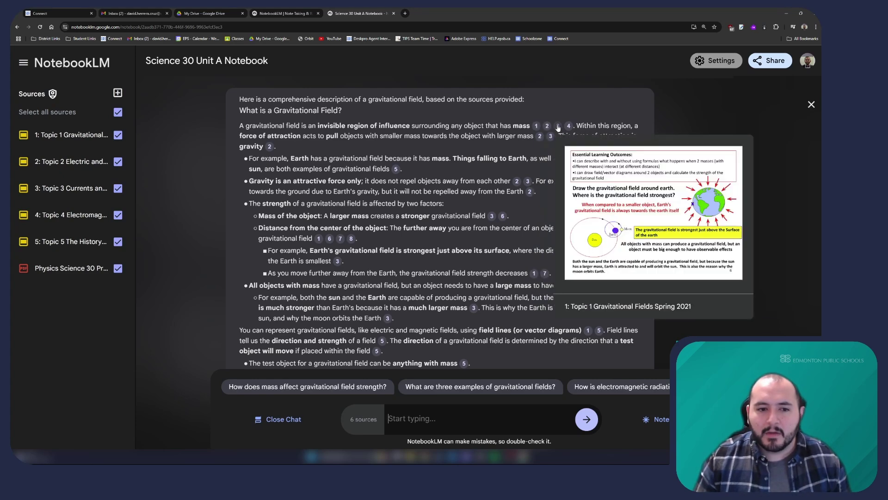
scroll(337, 187, "down", 2)
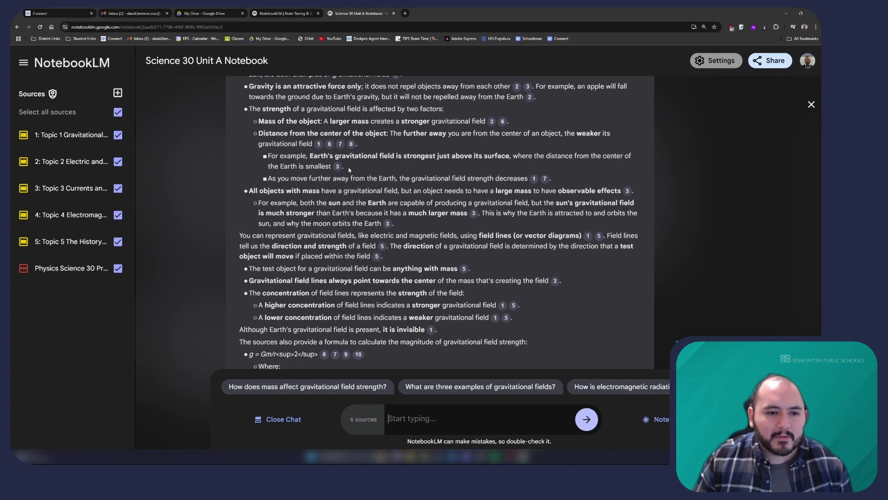
scroll(378, 215, "down", 3)
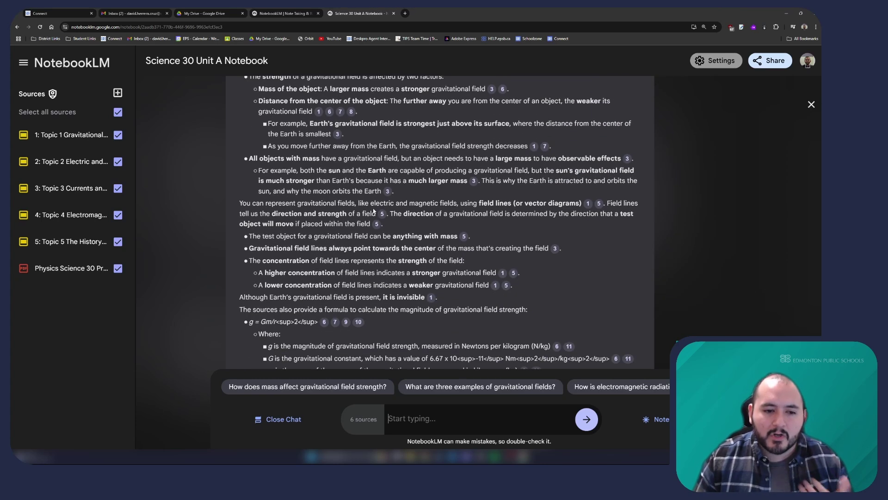
Step: Check citation 10 against its Topic 1 source passage, then close the passage
mouse_move(359, 230)
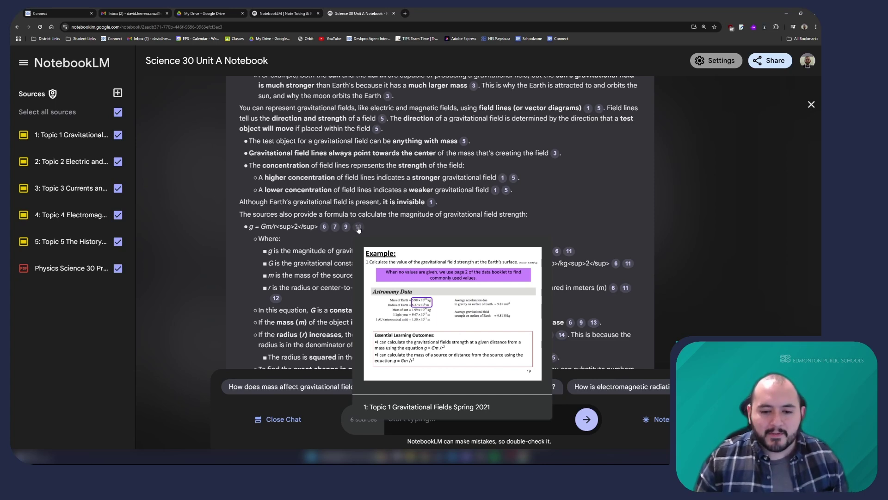
left_click(359, 227)
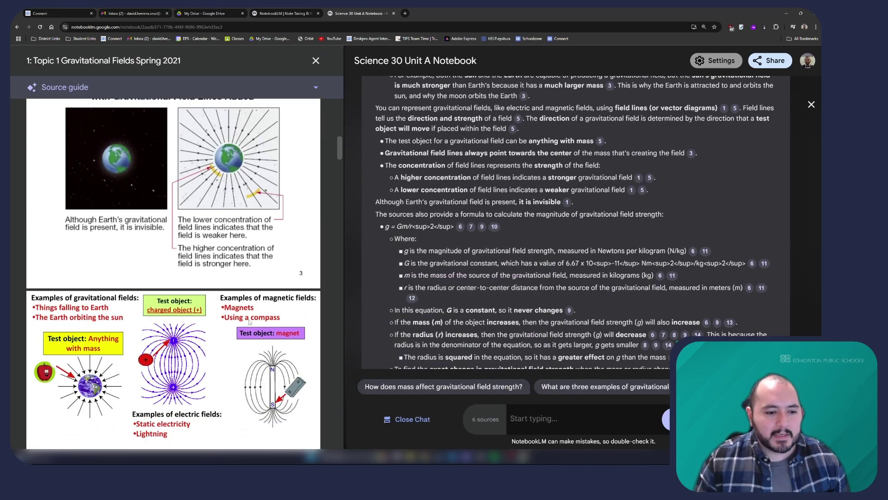
scroll(206, 254, "down", 1)
left_click(316, 61)
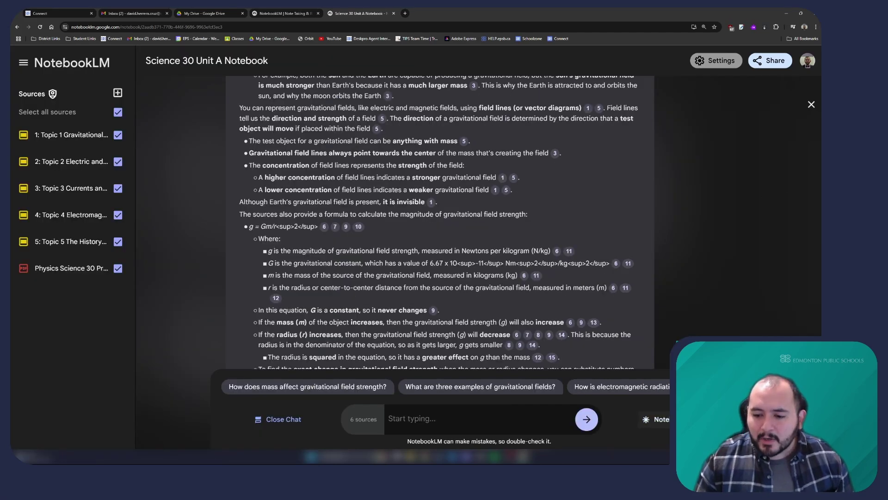
Step: In the Notebook guide, play the 31:15 Audio Overview from 00:00, lower the volume, and pause at 00:21
left_click(654, 419)
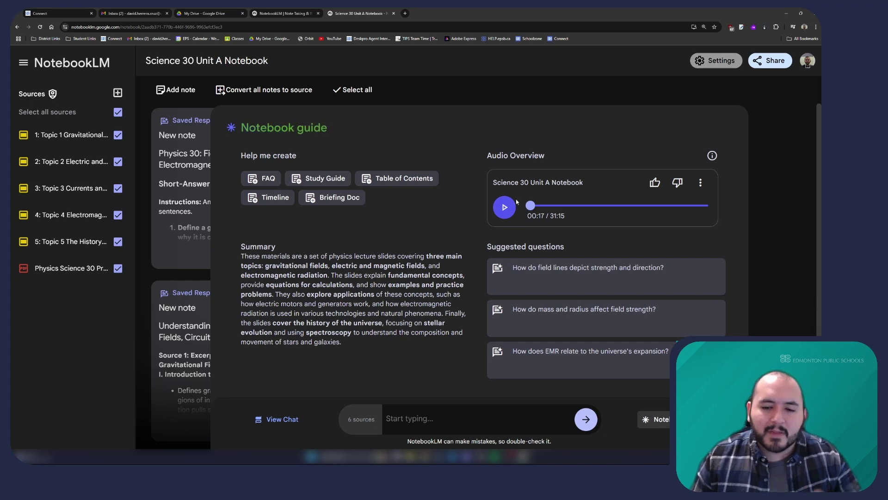
left_click_drag(532, 206, 523, 210)
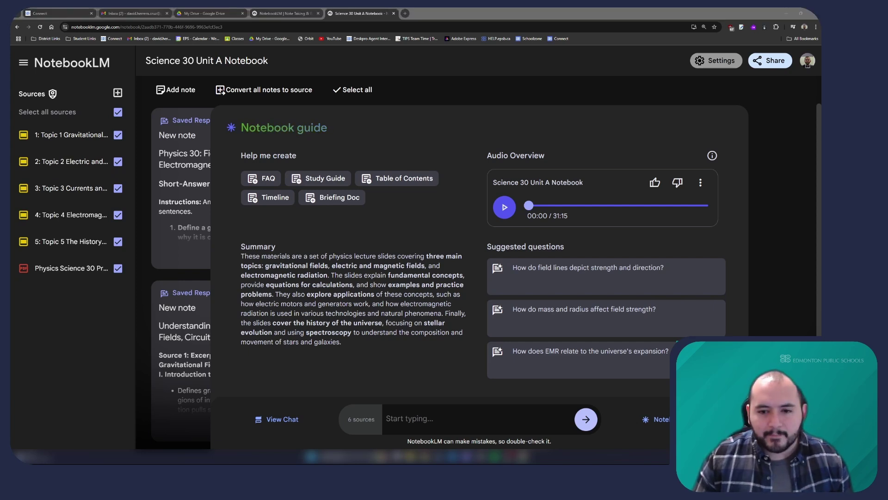
left_click(504, 207)
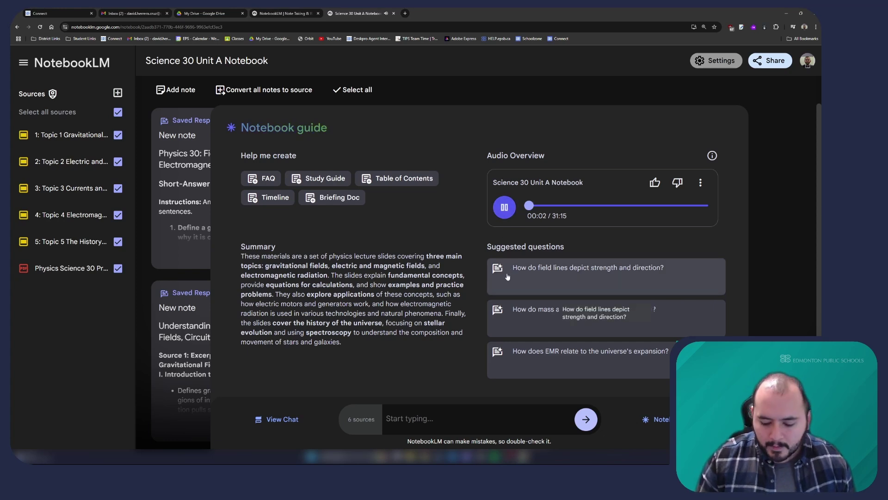
key("XF86AudioLowerVolume")
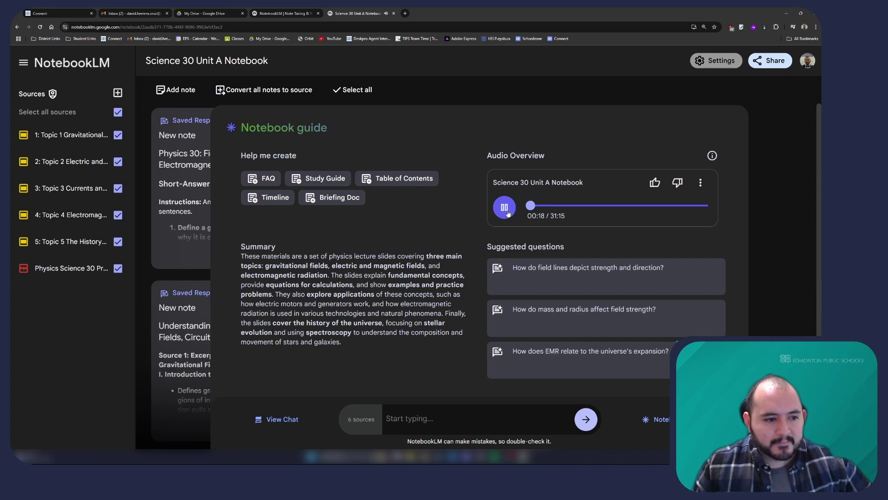
left_click(508, 213)
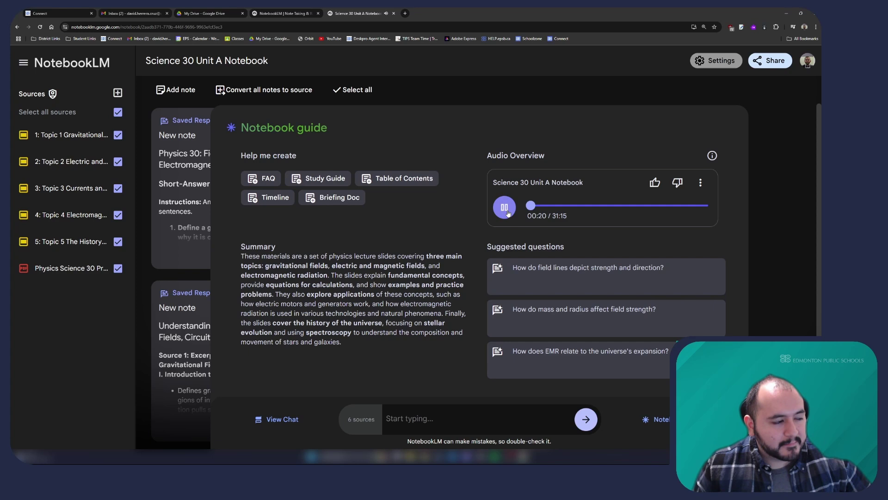
left_click(508, 213)
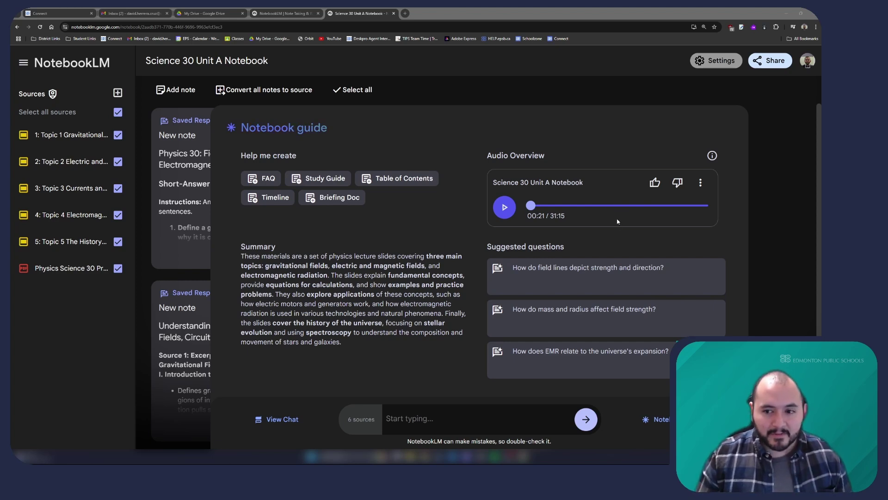
Step: Return to the NotebookLM home page with Science 30 Unit A Notebook listed first
left_click(85, 68)
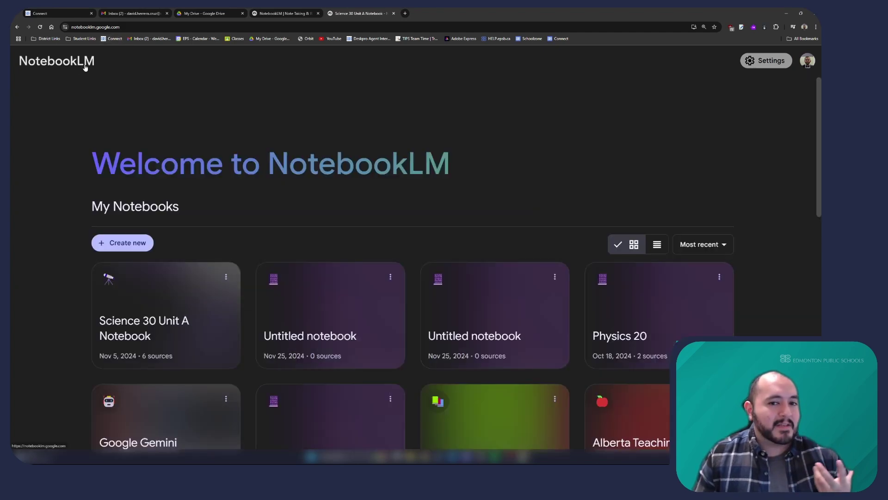